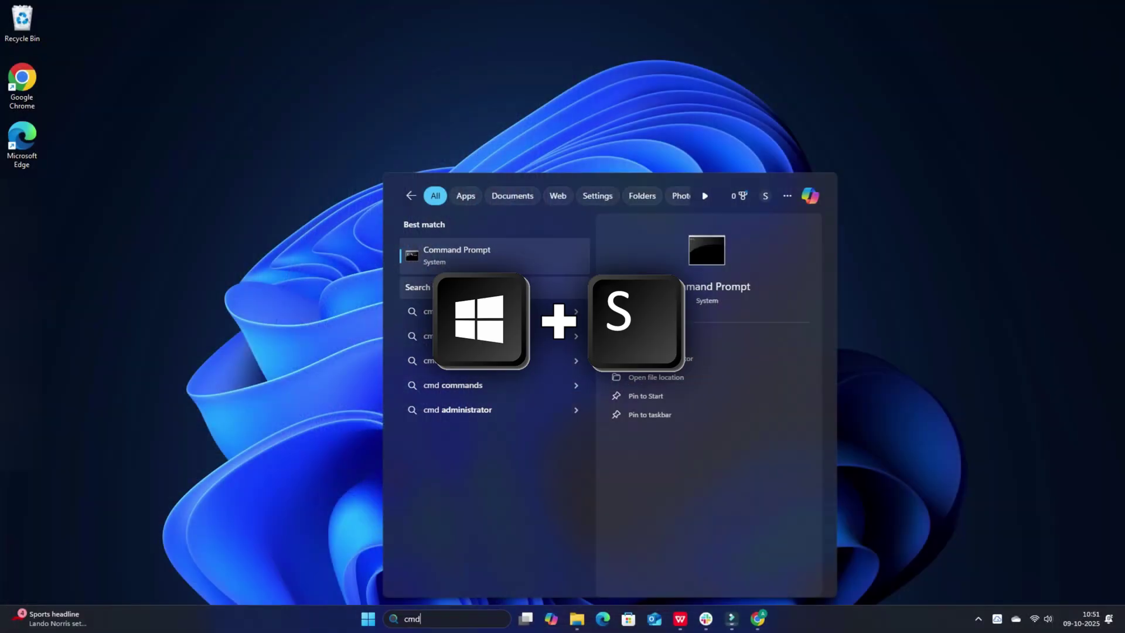
# Launch Command Prompt from the cmd search results
pyautogui.press('Return')
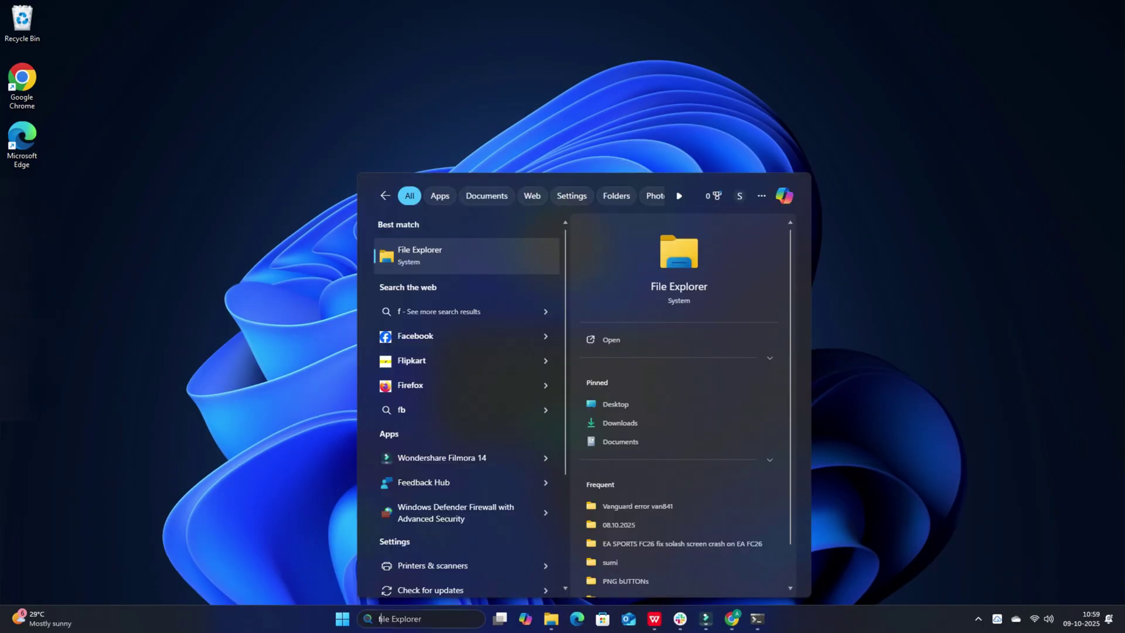
# Launch File Explorer and browse to C:\Users to see the profile folders
pyautogui.press('Return')
pyautogui.write('C:\\Users\\')
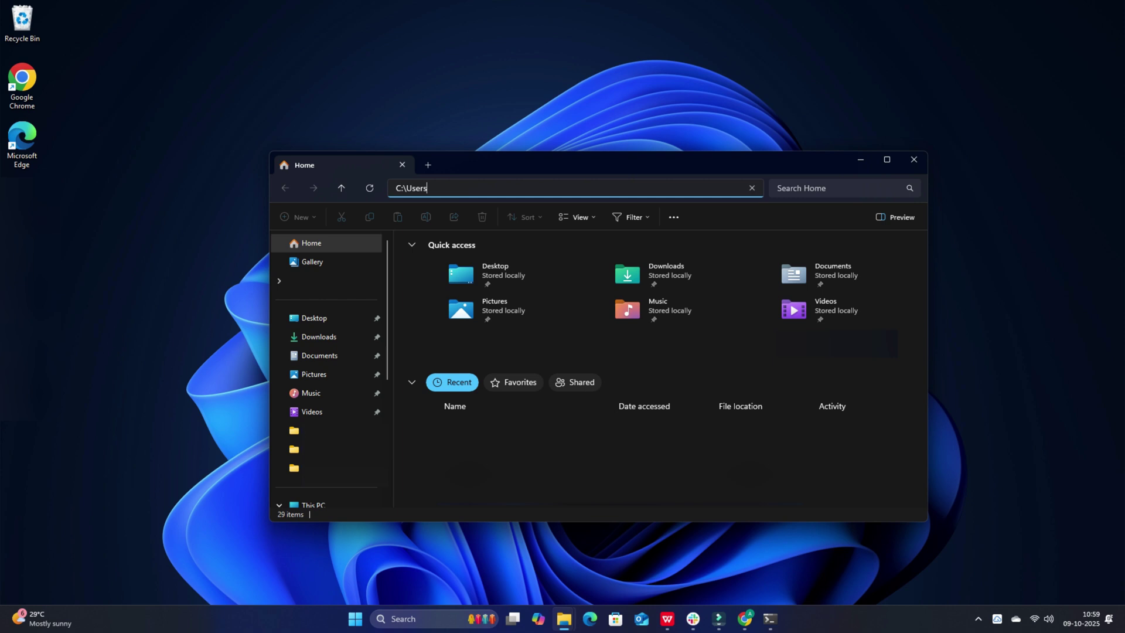
pyautogui.press('Return')
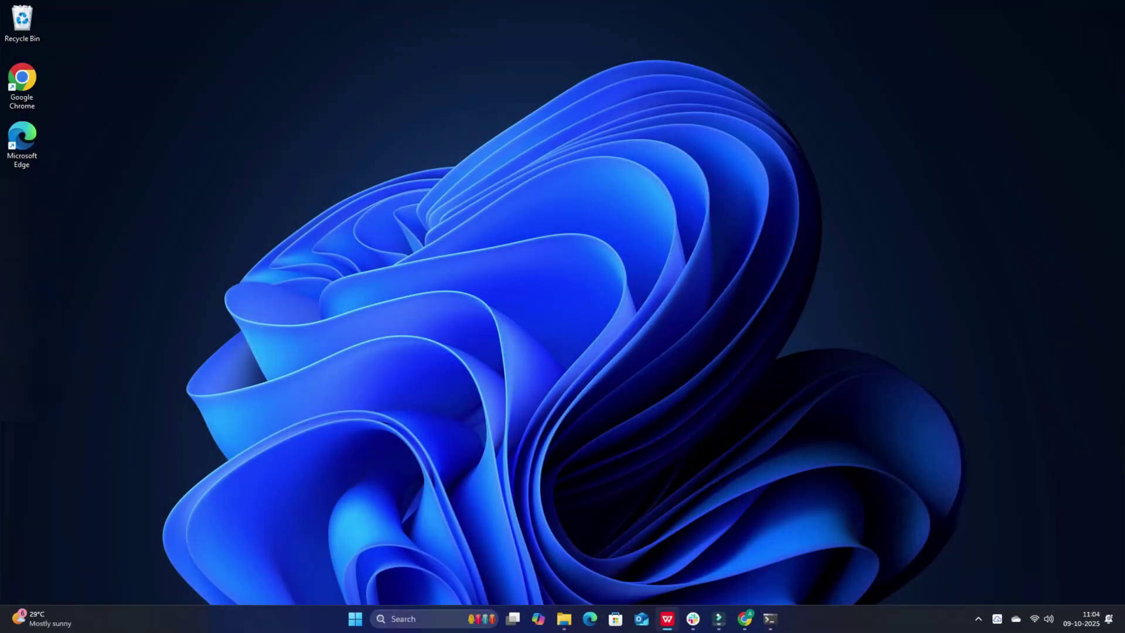
# Bring up Task Manager with Ctrl+Shift+Esc to view signed-in users
pyautogui.hotkey('ctrl', 'shift', 'Escape')
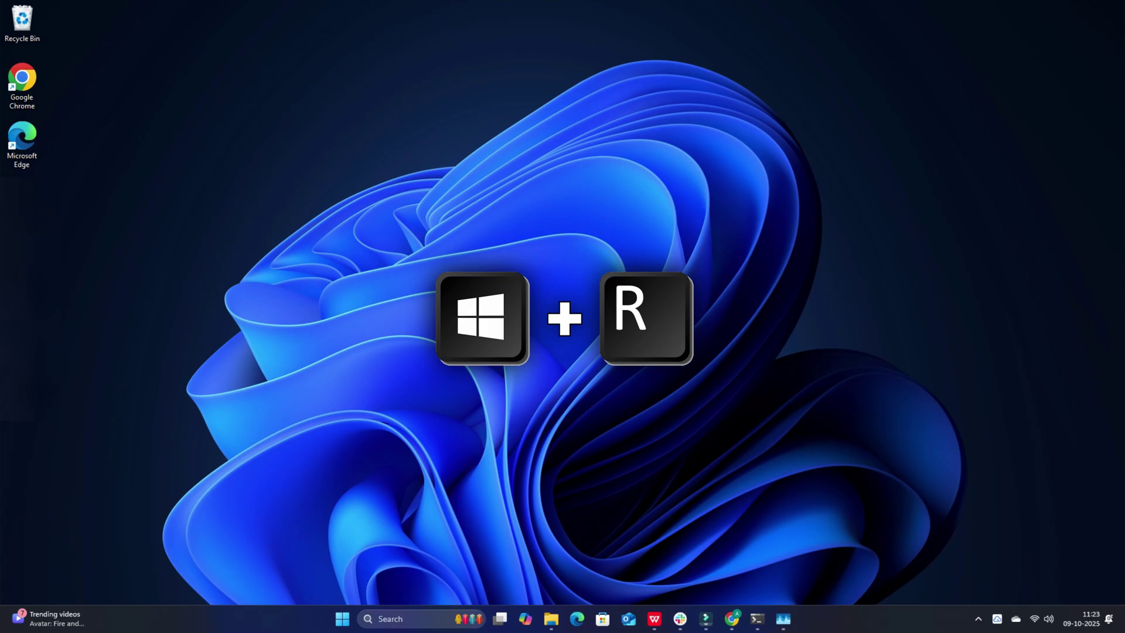
# Run lusrmgr.msc and select the Users folder in Local Users and Groups
pyautogui.press('super+r')
pyautogui.write('lusrmgr.msc')
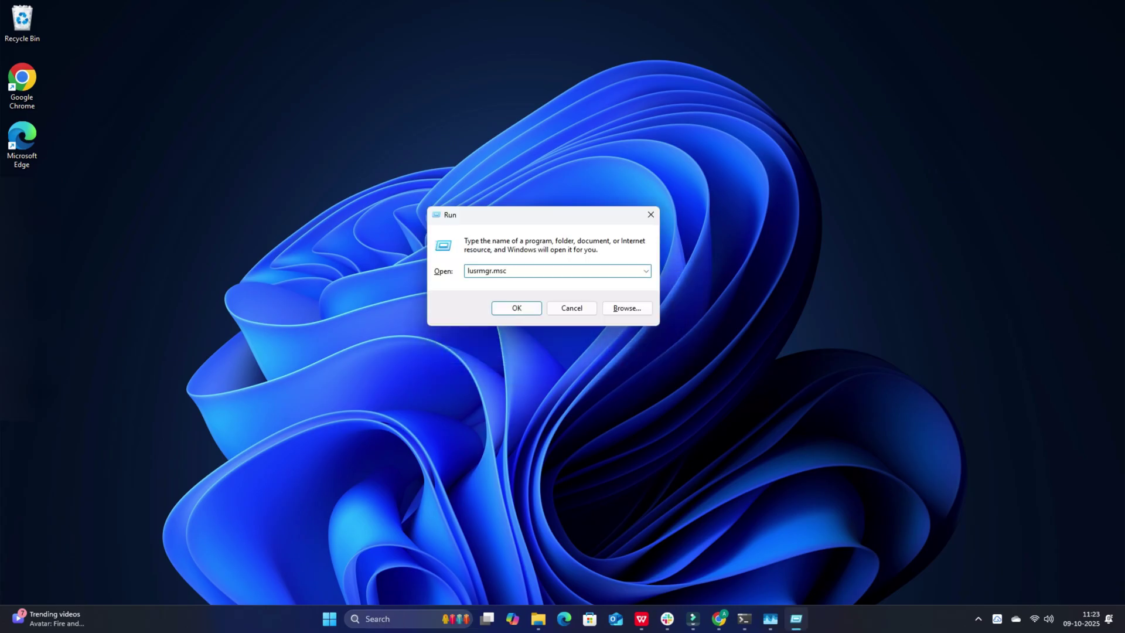
pyautogui.press('Return')
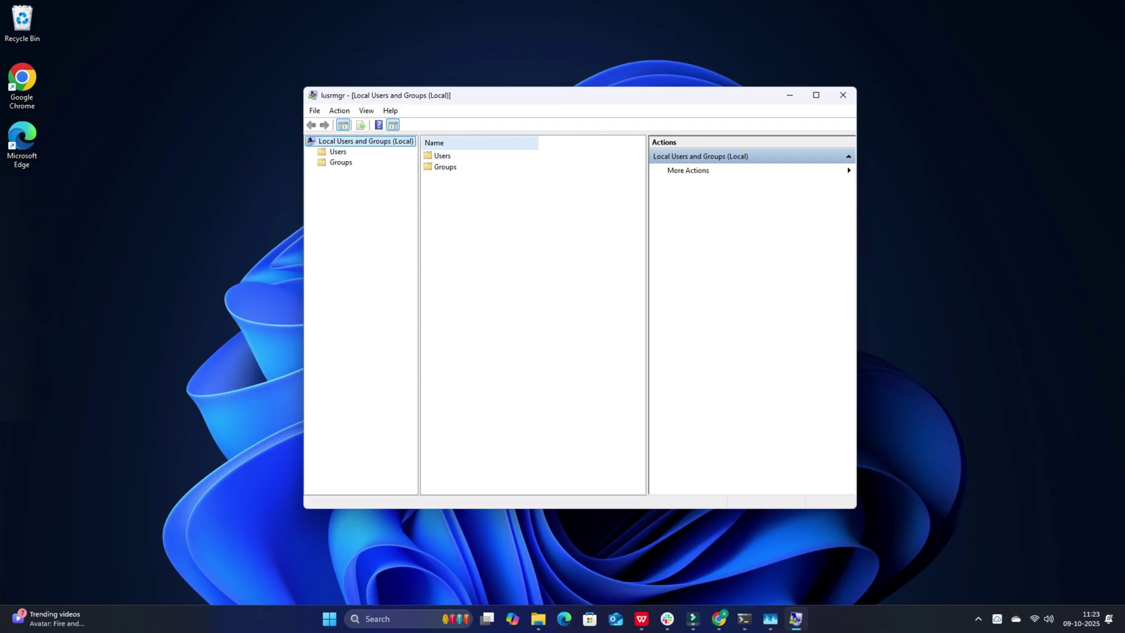
pyautogui.click(442, 155)
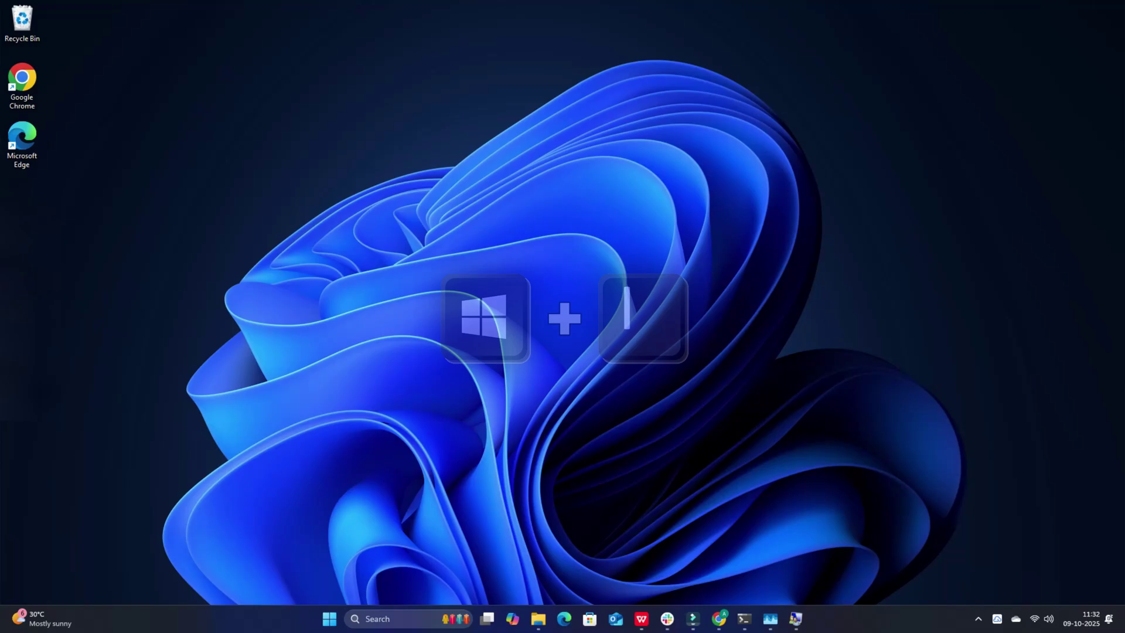
# Bring up Windows Settings on its Home page showing the signed-in account
pyautogui.press('super+i')
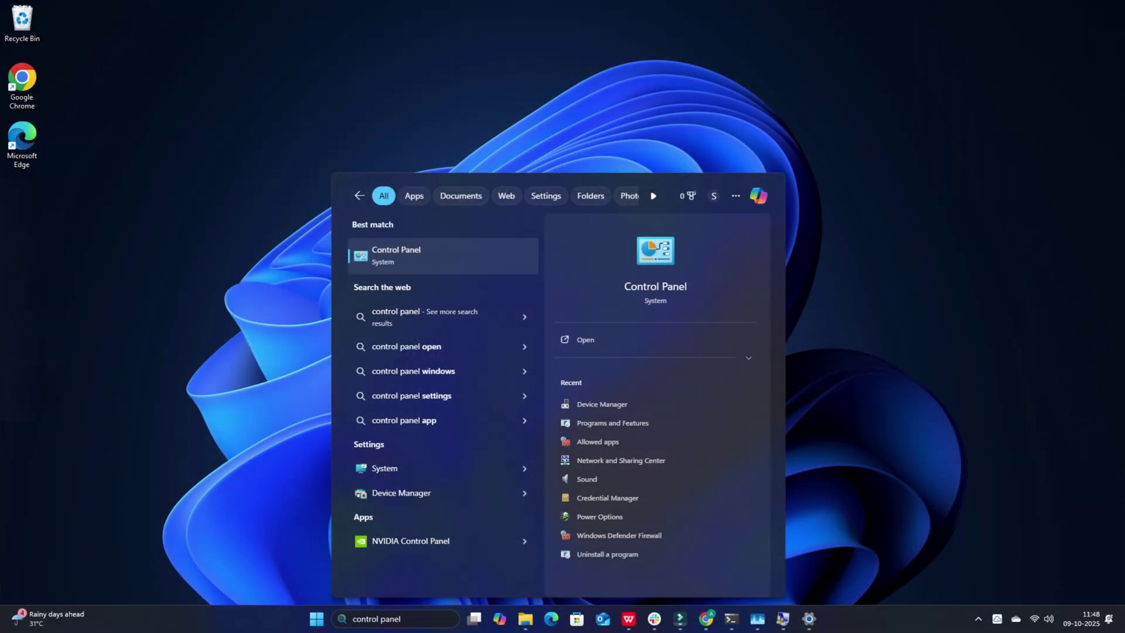
# Launch Control Panel from search and go to User Accounts
pyautogui.press('Return')
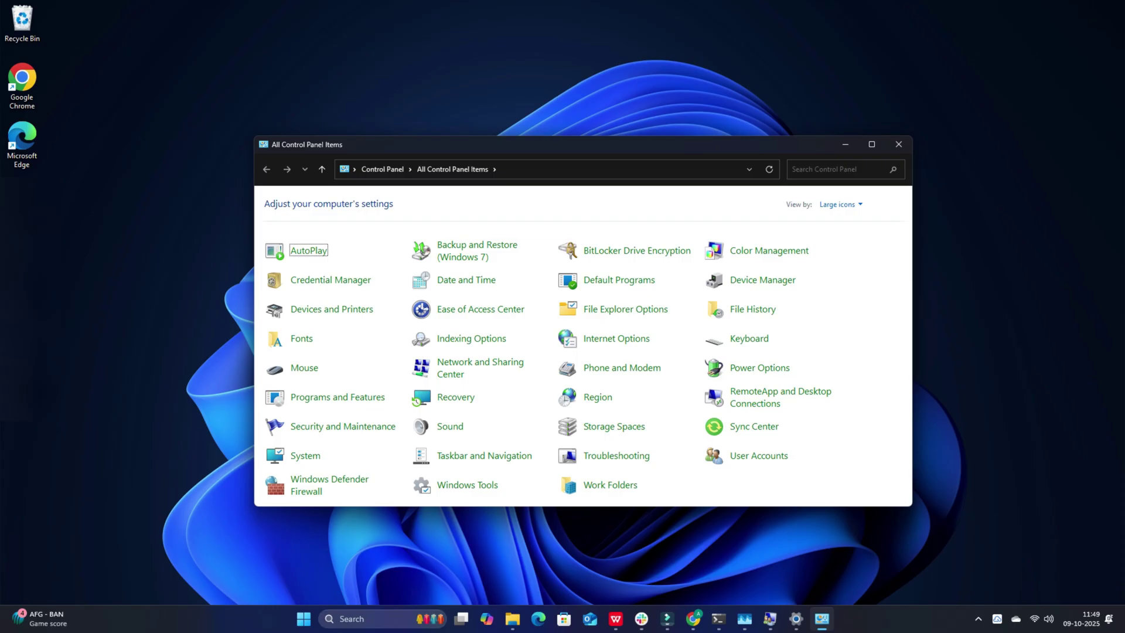
pyautogui.click(759, 456)
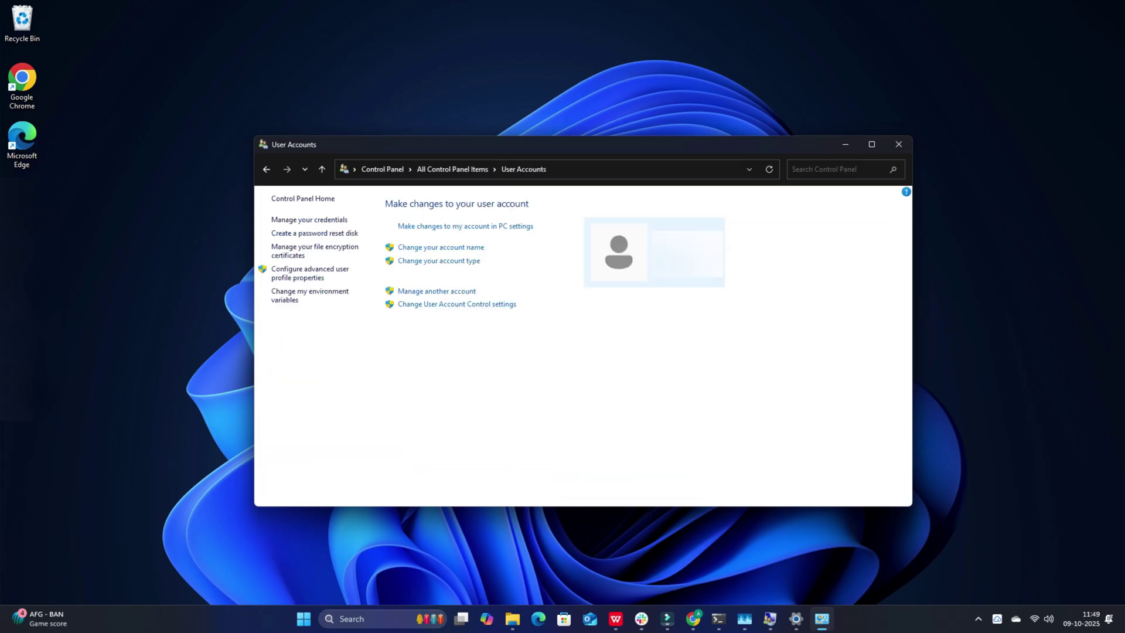